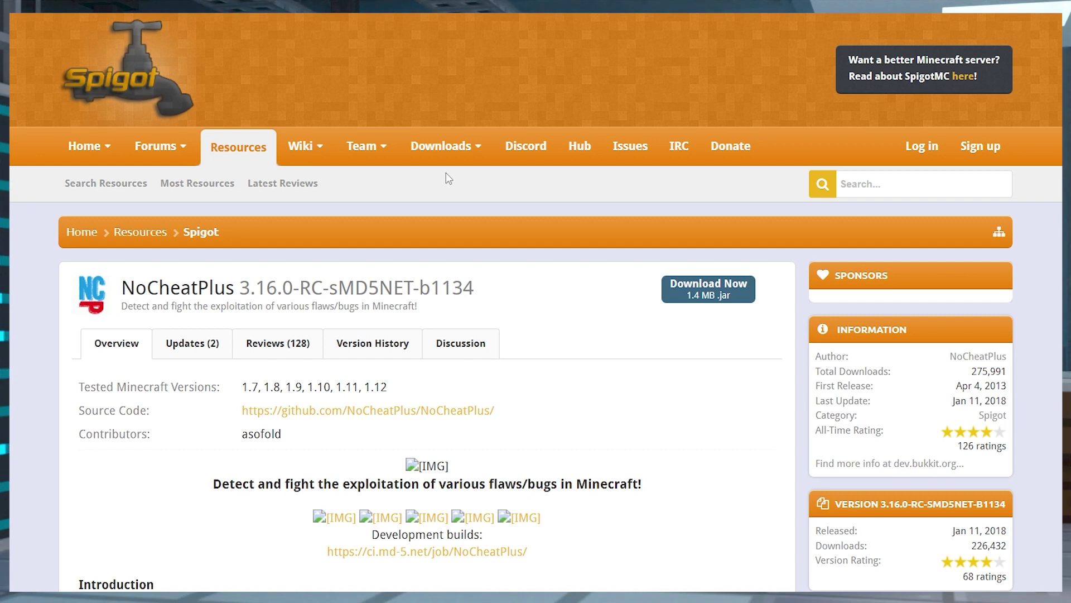
Move the downloaded NoCheatPlus jar from Downloads into the Minecraft Plugins folder.
click(686, 301)
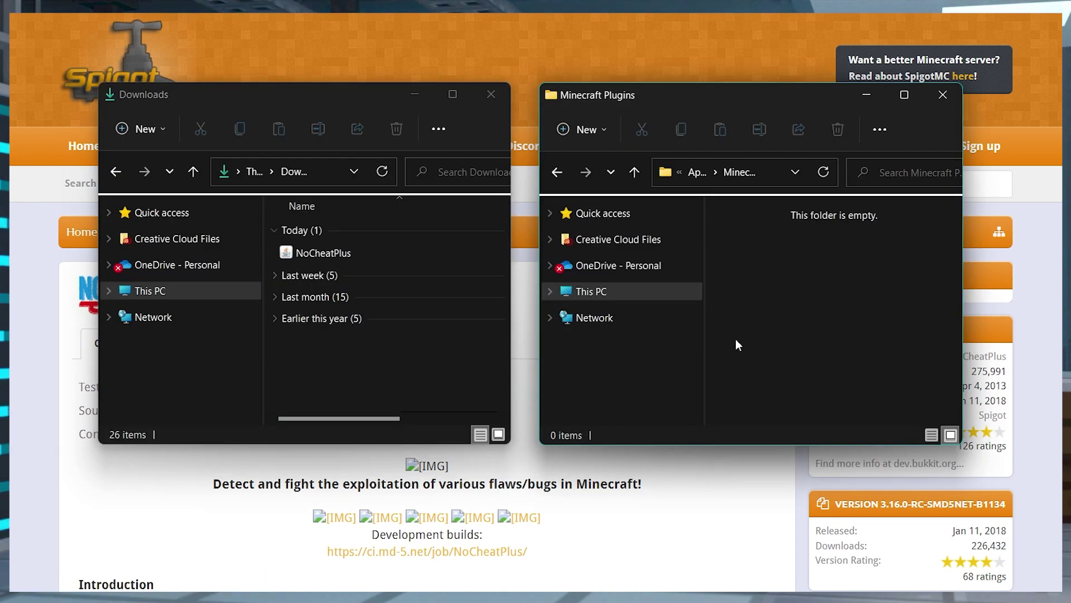
drag(341, 252, 769, 281)
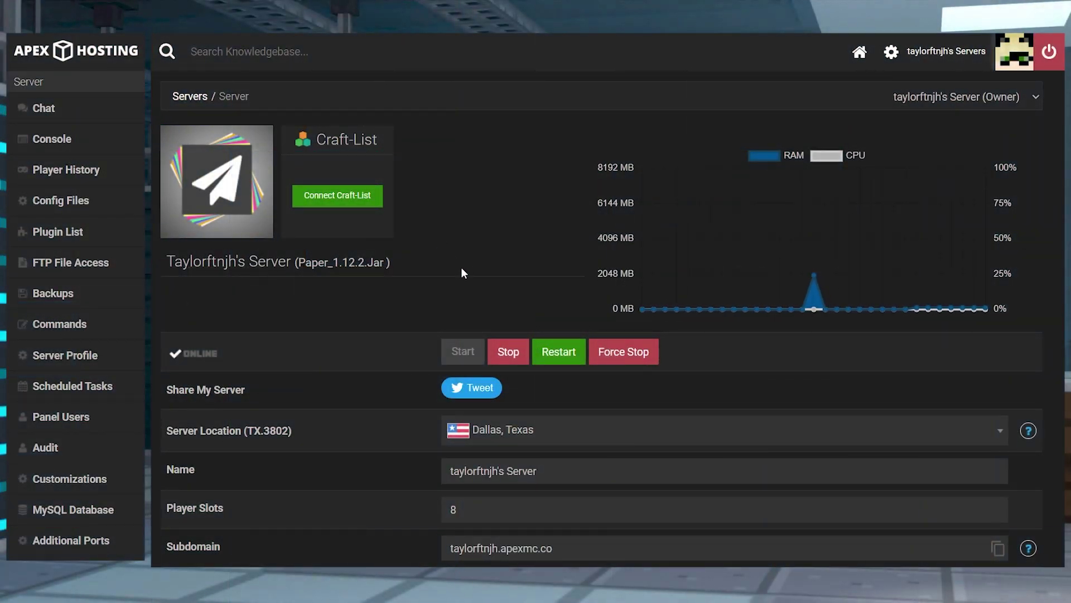
Stop the server and keep its Game File set to Paper 1.12.2.
click(518, 350)
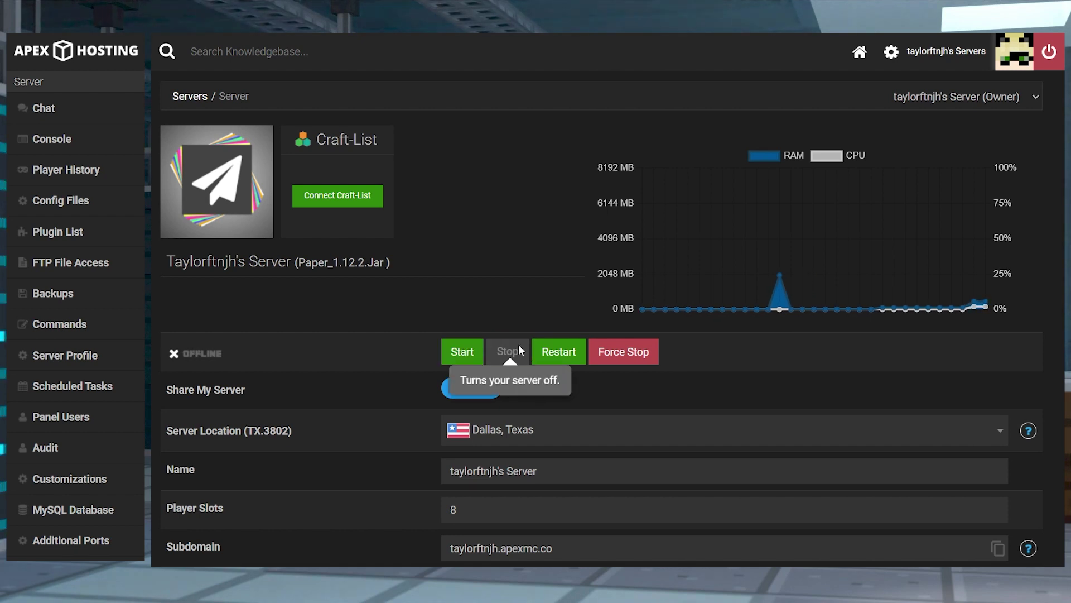
scroll(351, 345, down, 4)
scroll(352, 350, down, 1)
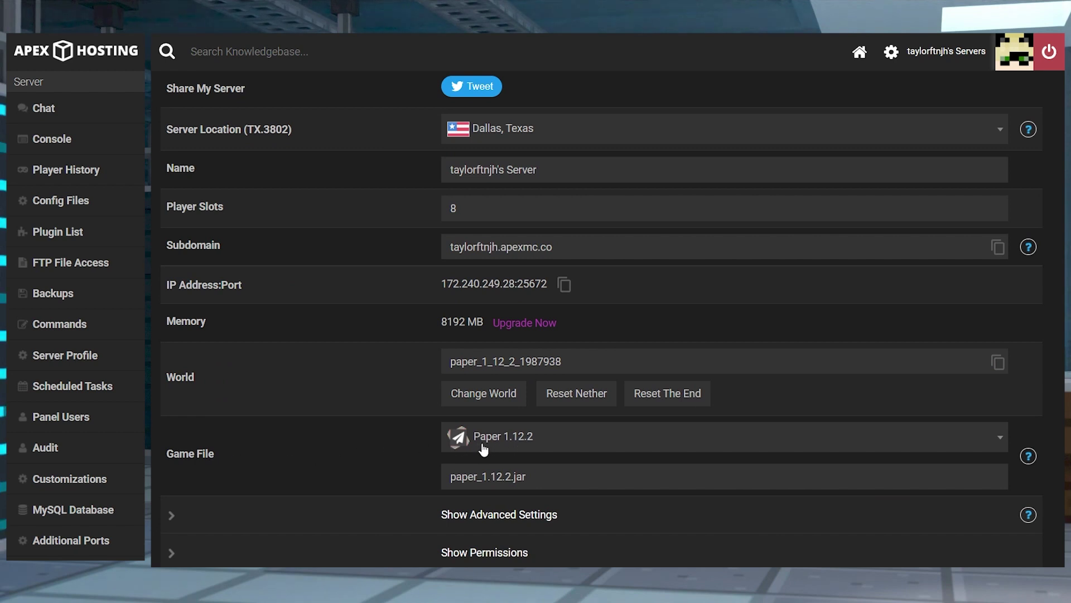
click(564, 442)
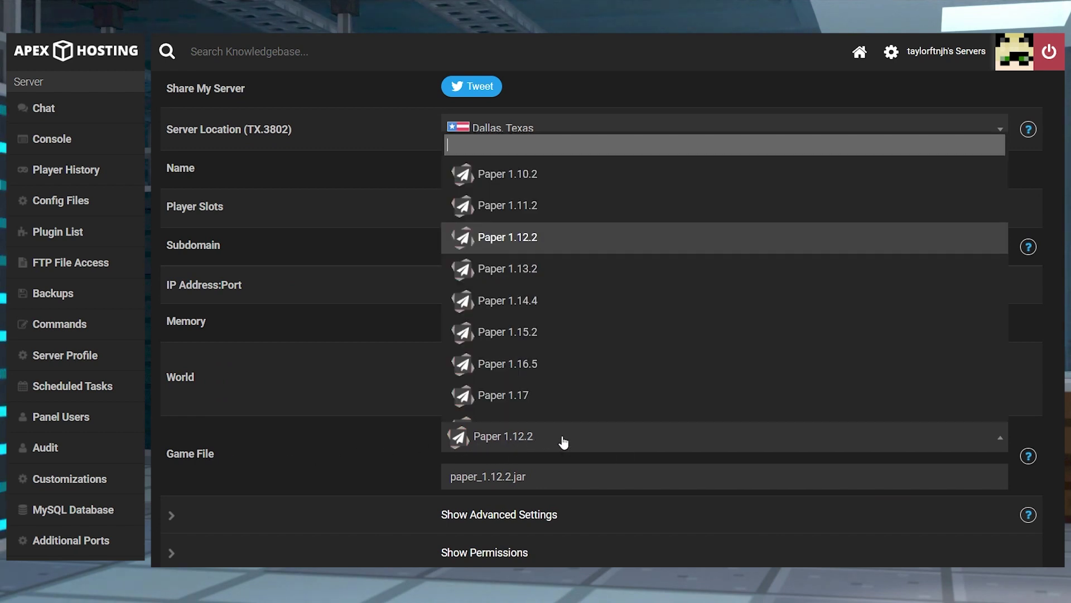
click(557, 246)
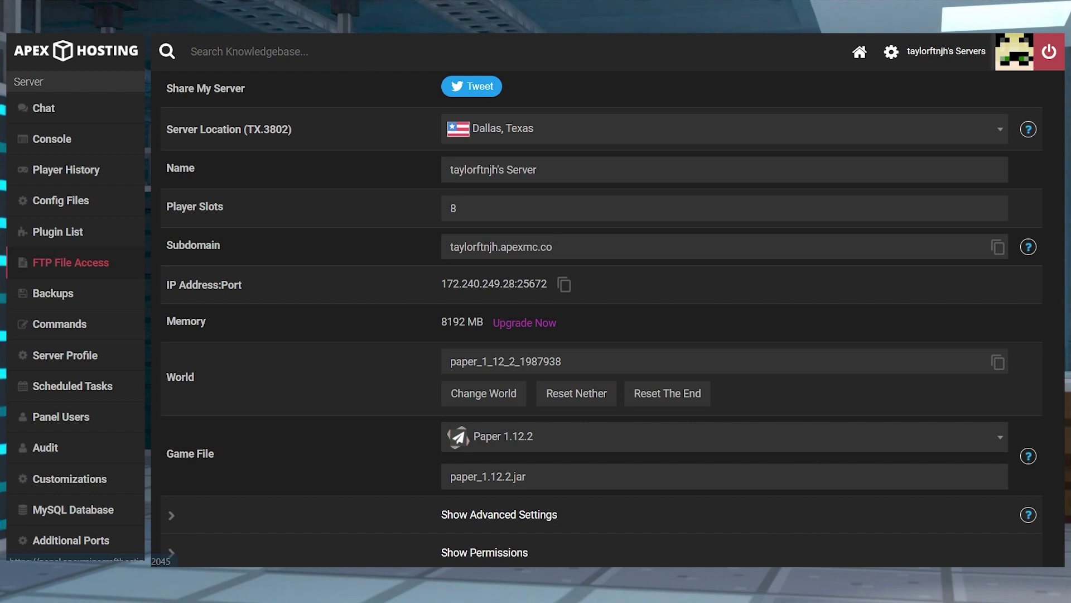
Upload NoCheatPlus.jar and ProtocolLib.jar to /default/plugins through FTP File Access, then return to the server page.
click(70, 262)
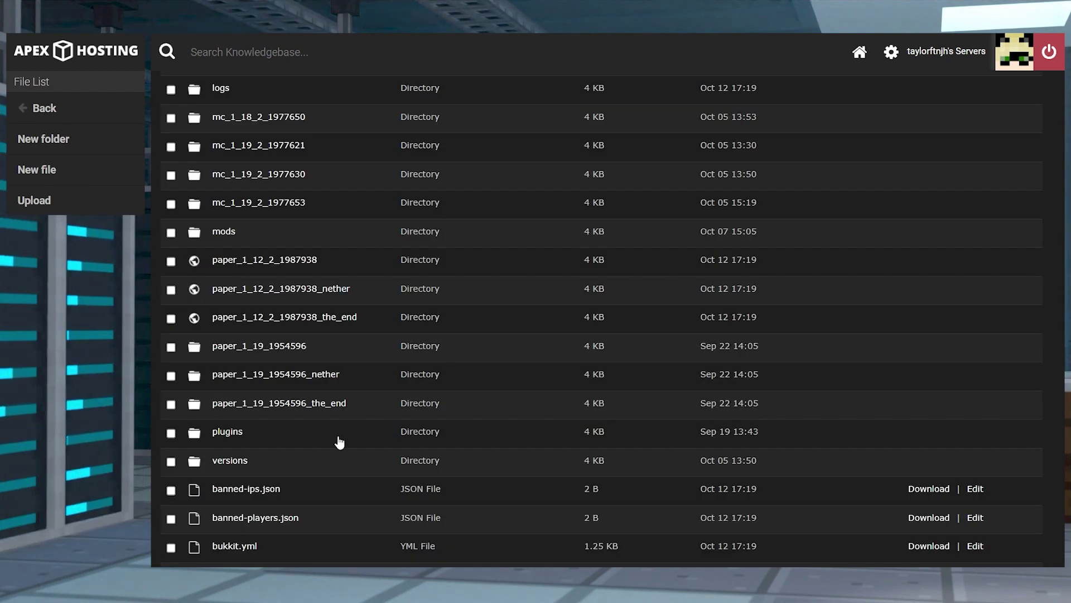
click(240, 436)
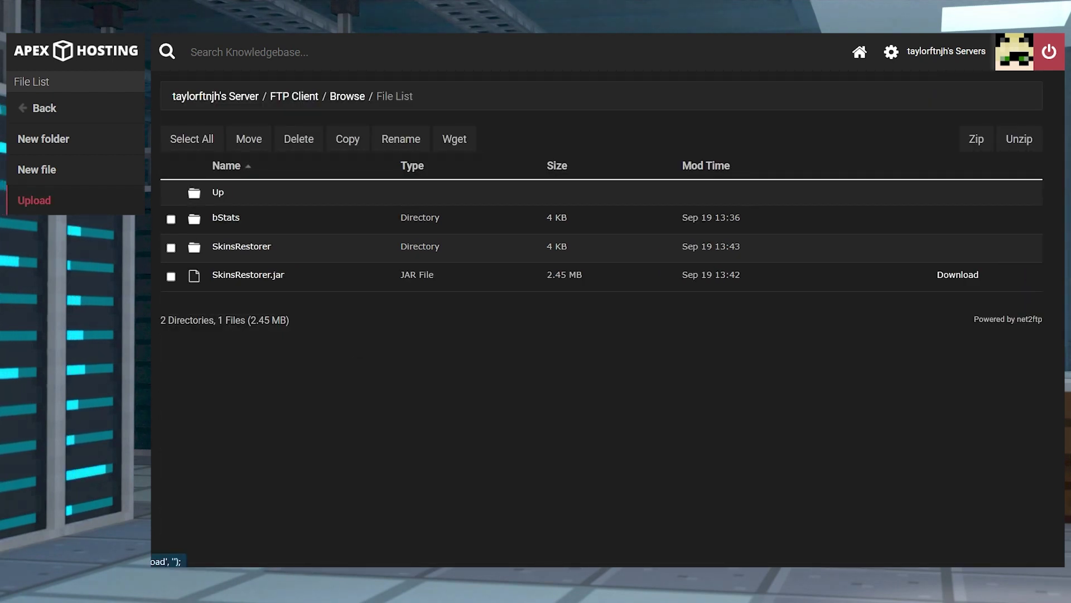
click(34, 200)
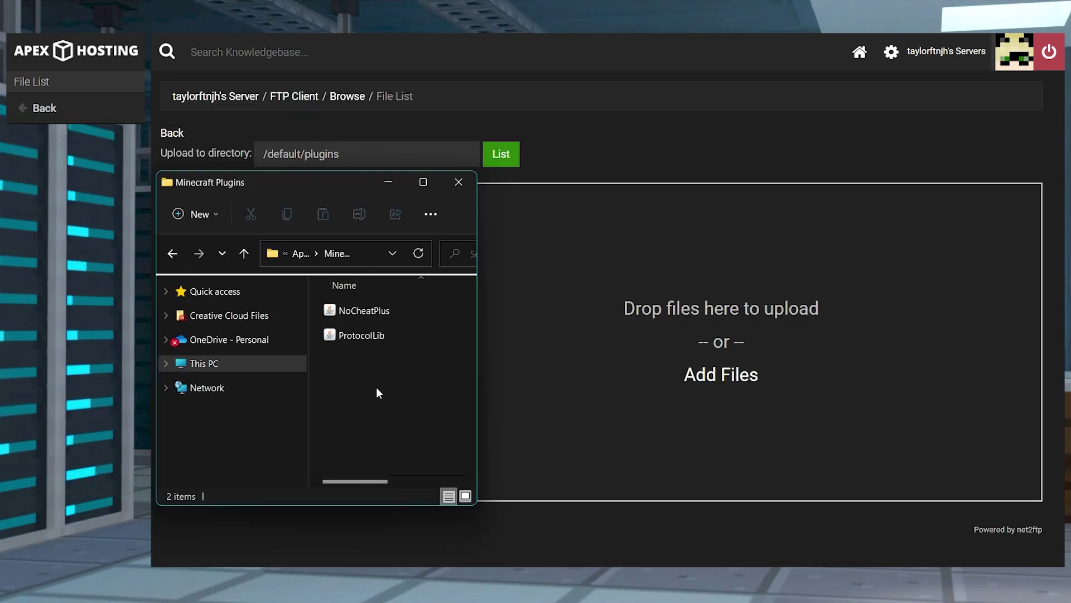
drag(373, 372, 566, 321)
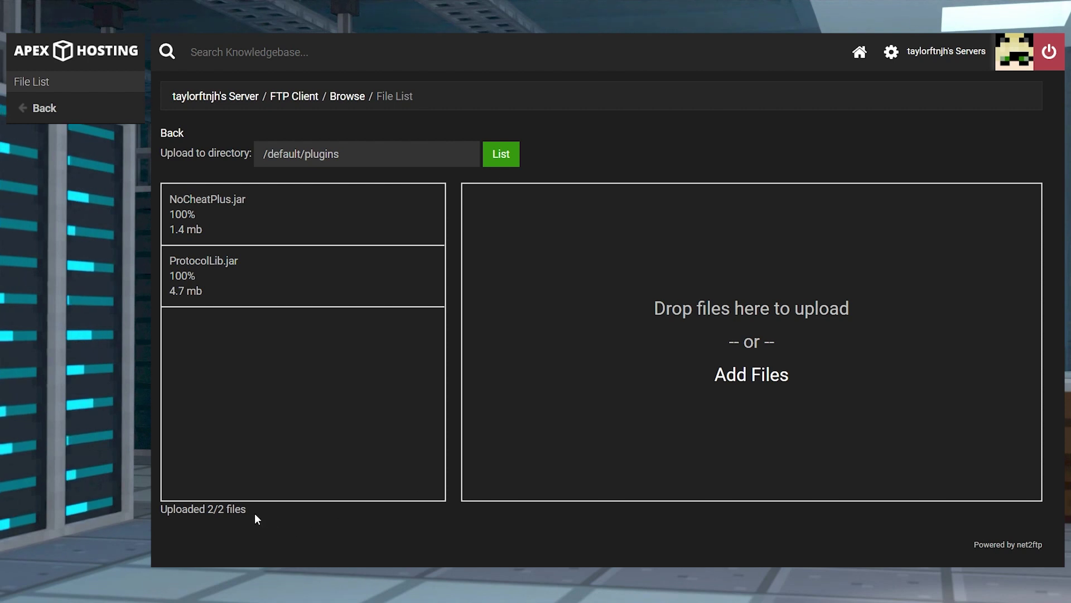
drag(257, 519, 171, 503)
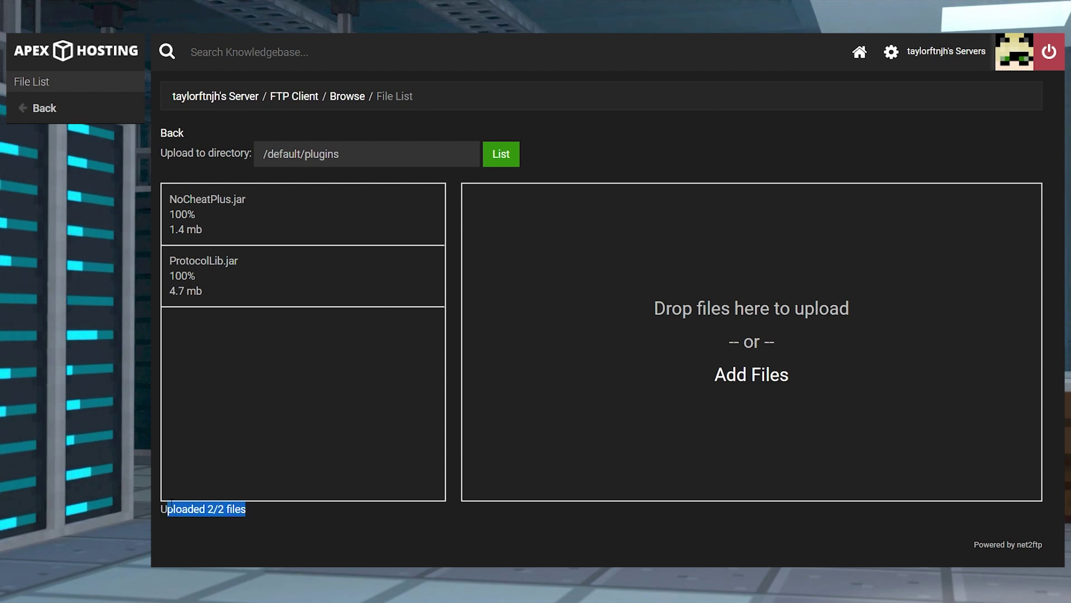
click(201, 102)
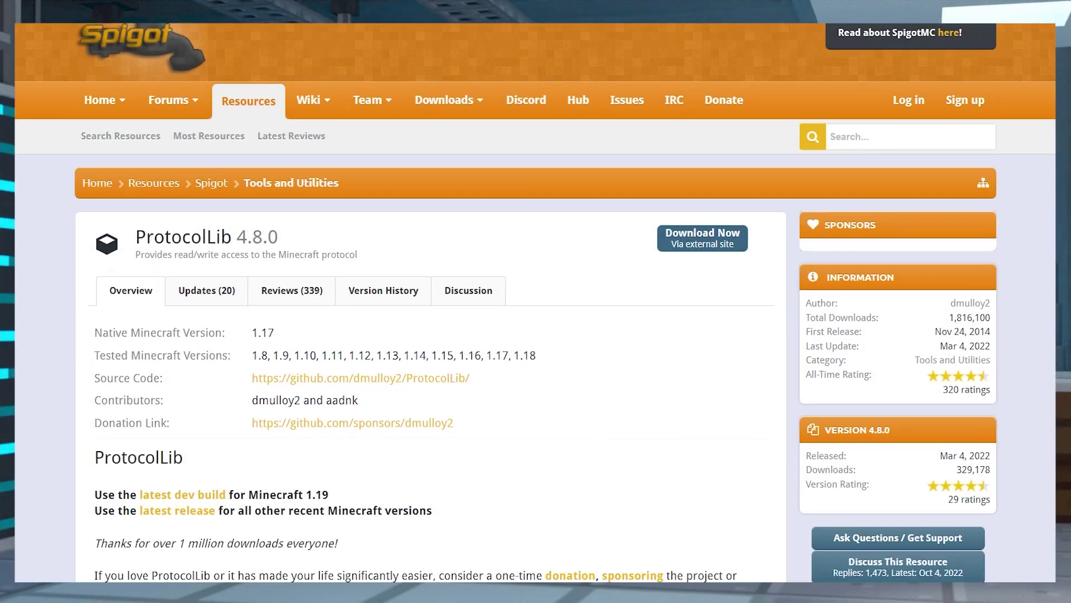
scroll(537, 301, down, 5)
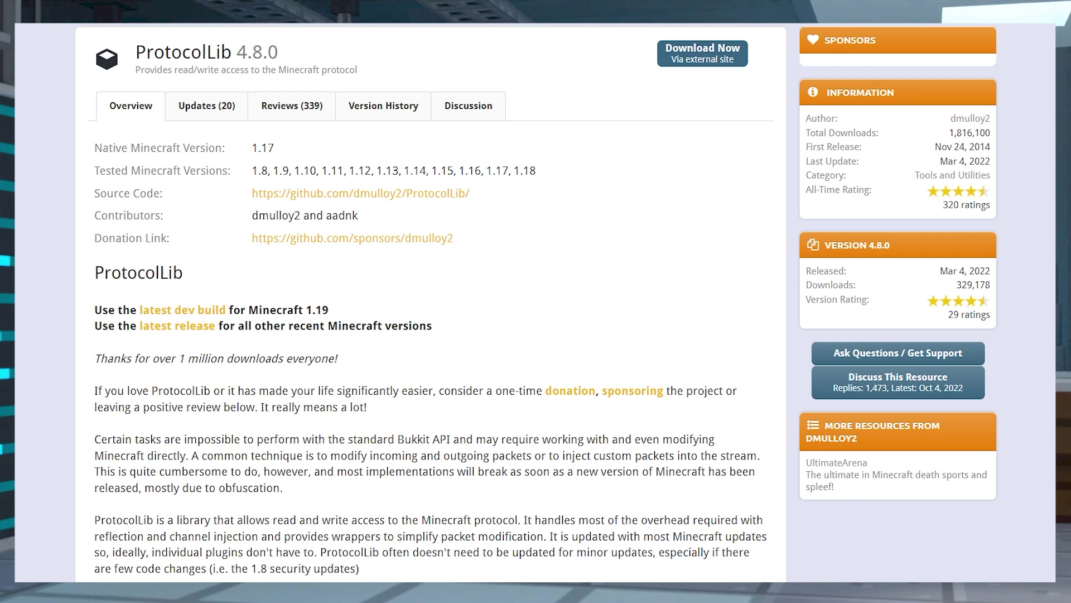
scroll(536, 301, down, 5)
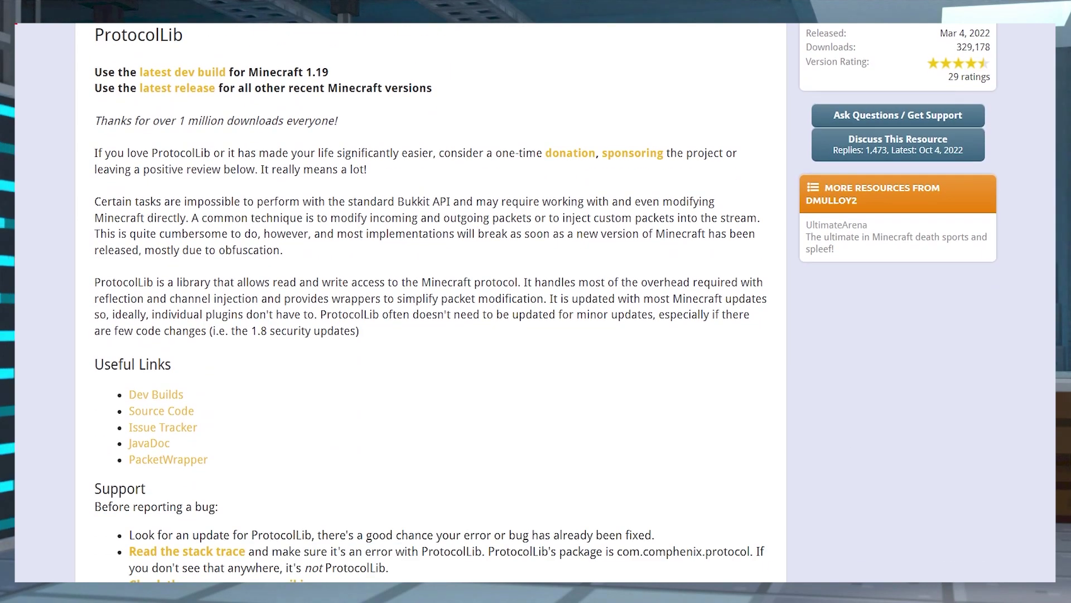
scroll(535, 301, down, 7)
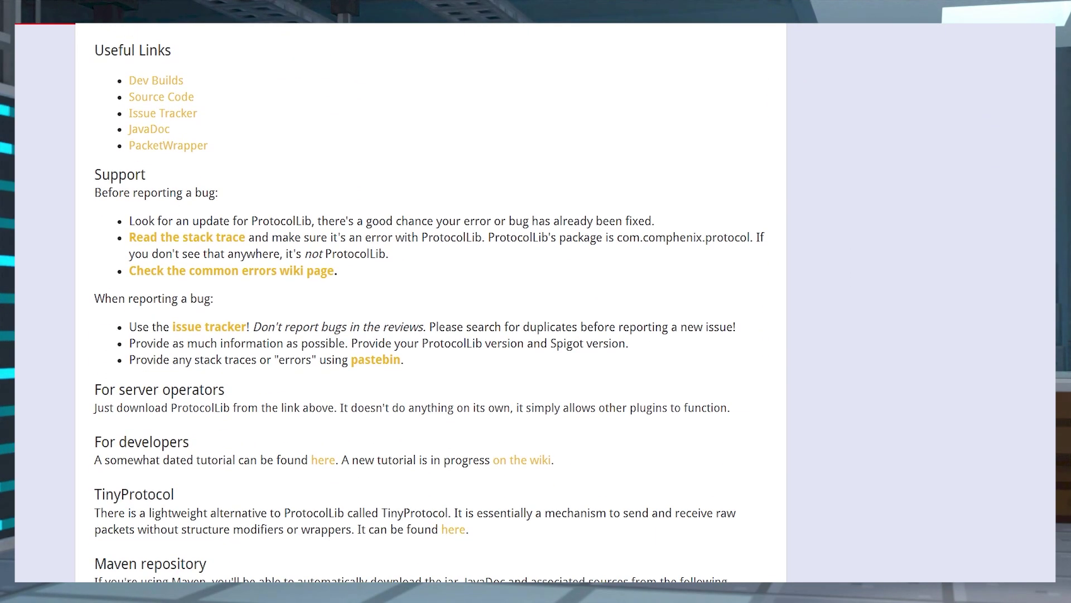
scroll(536, 301, down, 7)
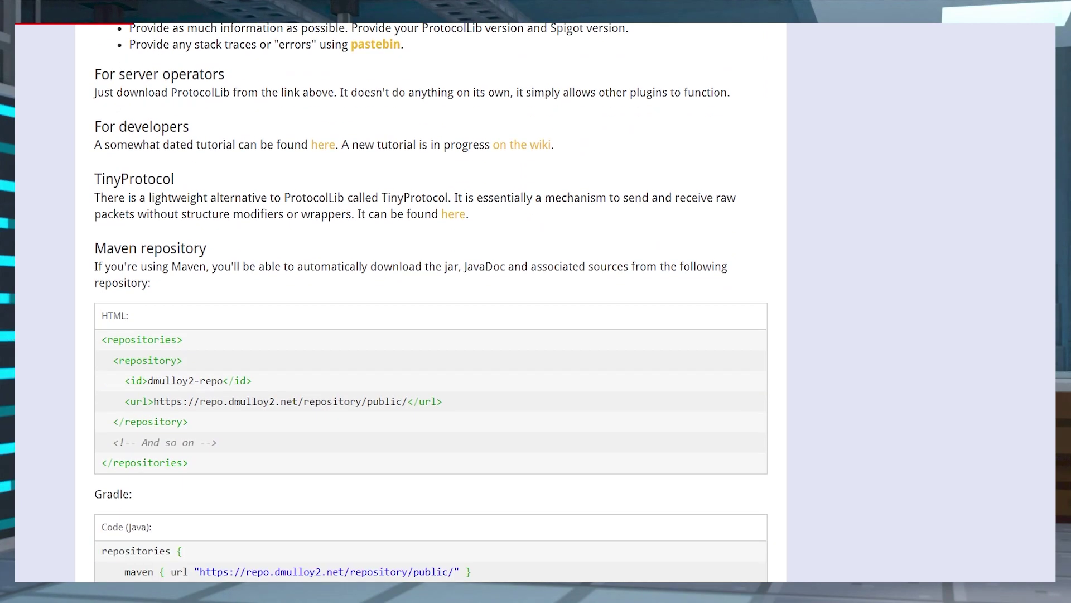
scroll(536, 301, down, 12)
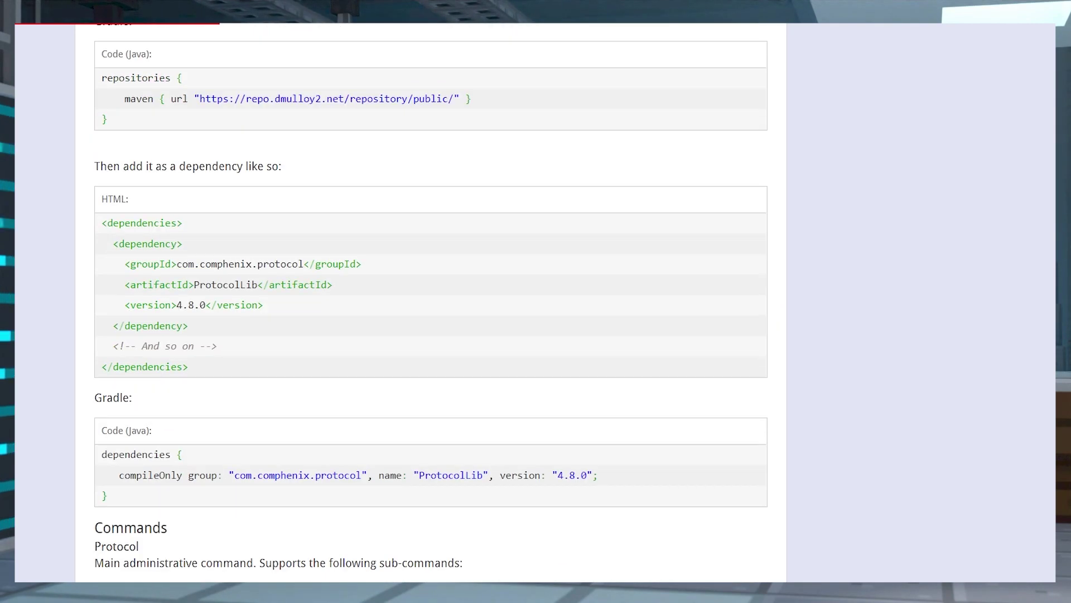
scroll(430, 301, down, 5)
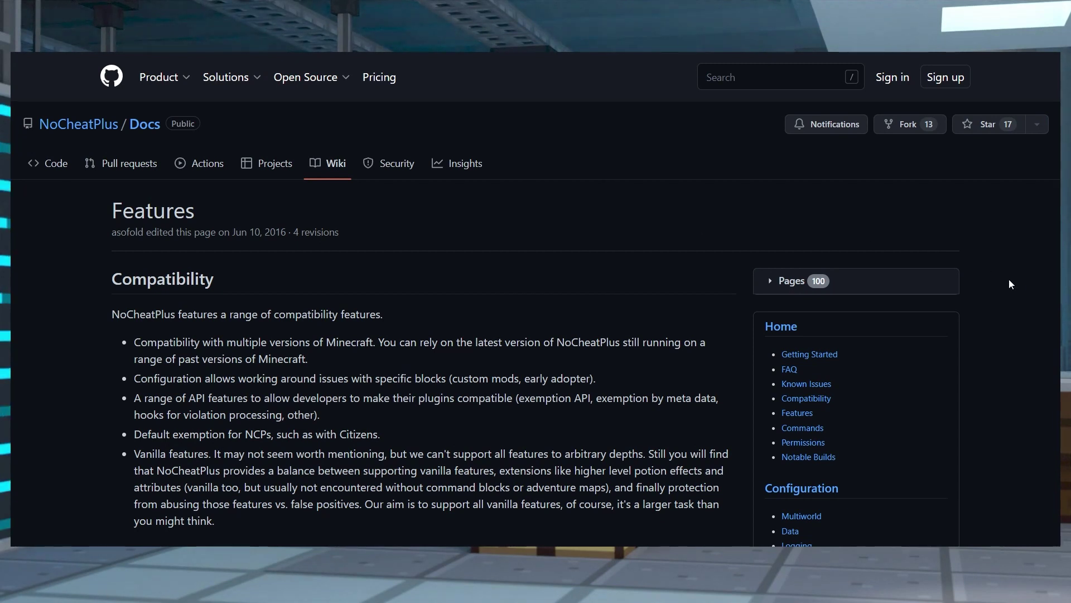
scroll(1008, 279, down, 5)
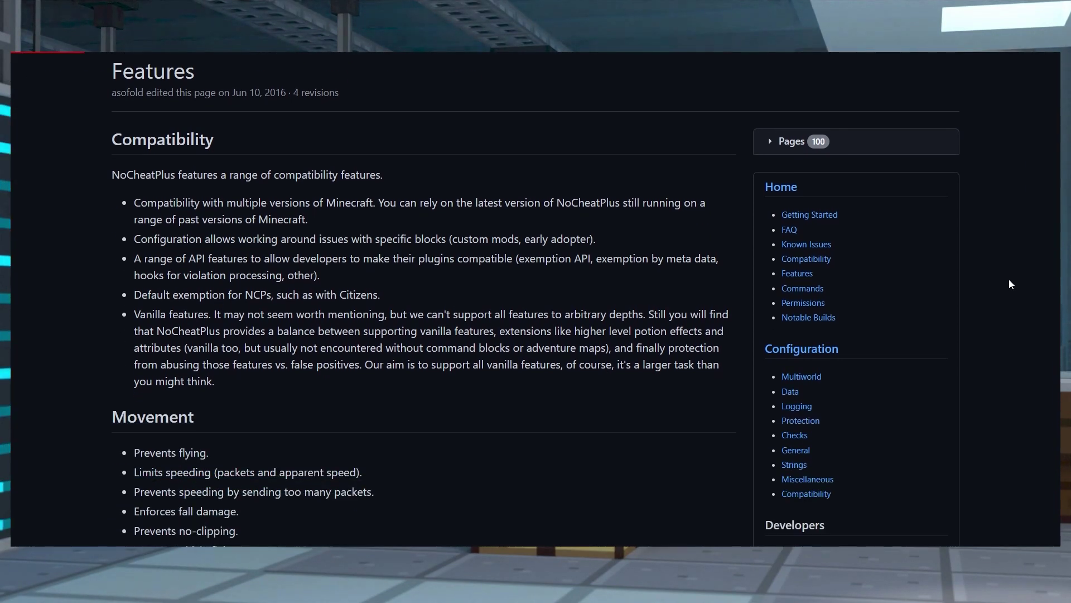
scroll(1008, 279, down, 4)
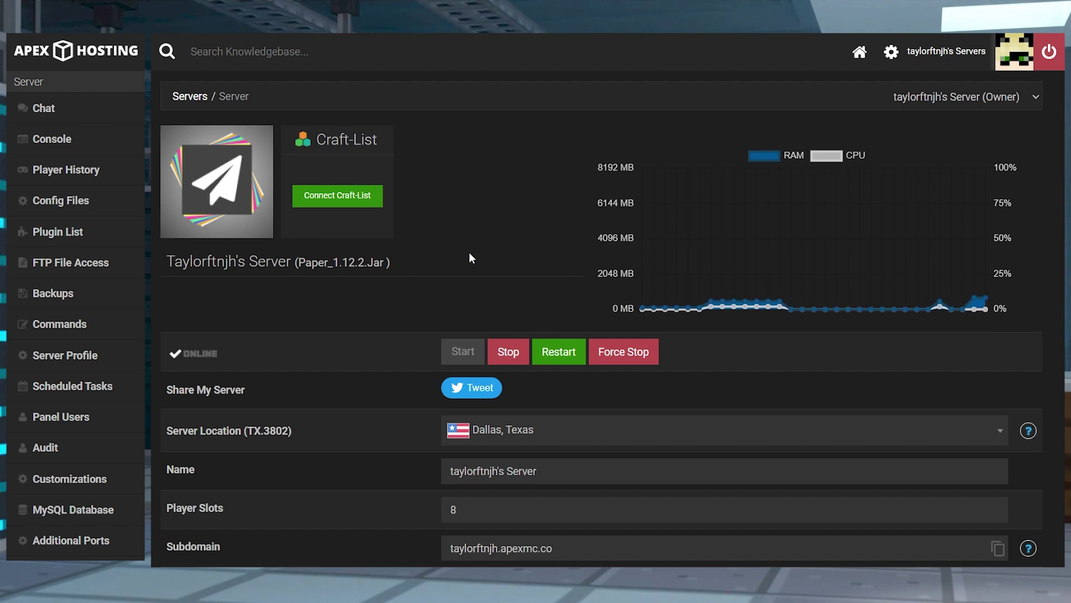
Stop the server and browse into plugins/NoCheatPlus to show config.yml and nocheatplus.log.
click(510, 352)
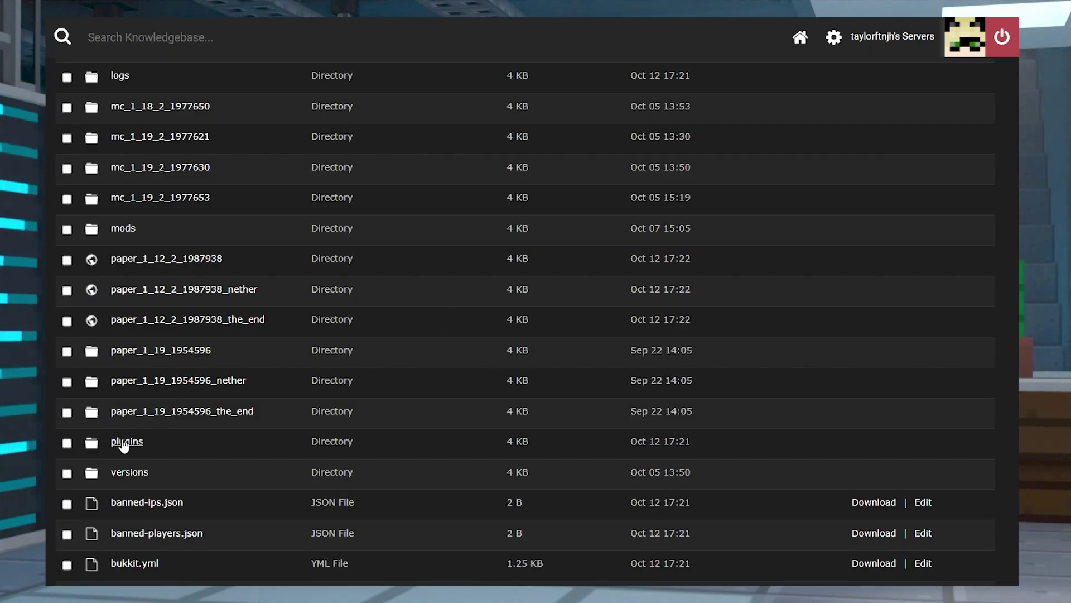
click(126, 443)
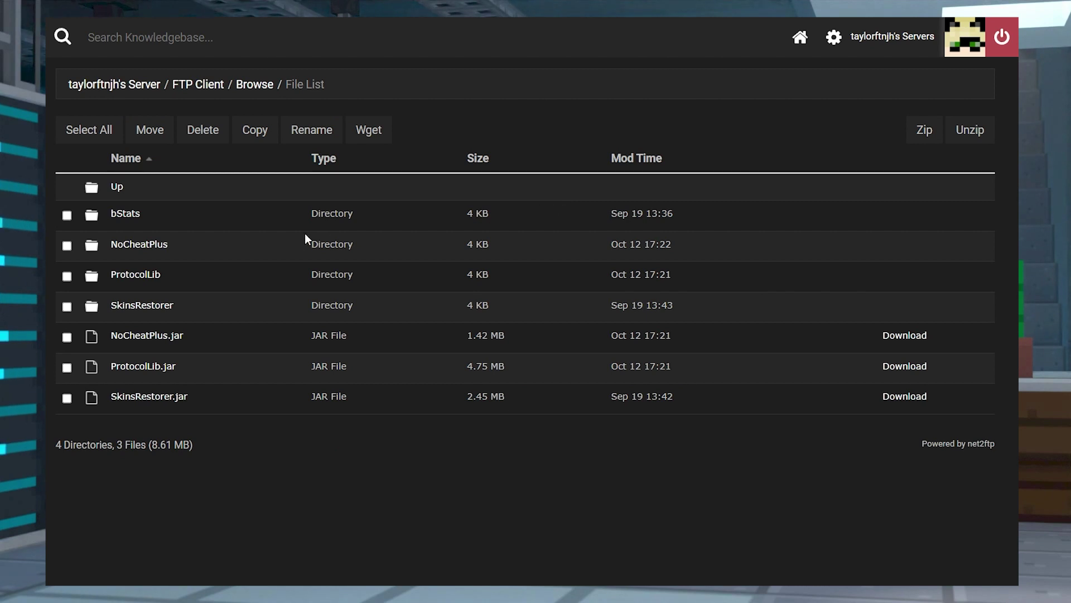
click(158, 244)
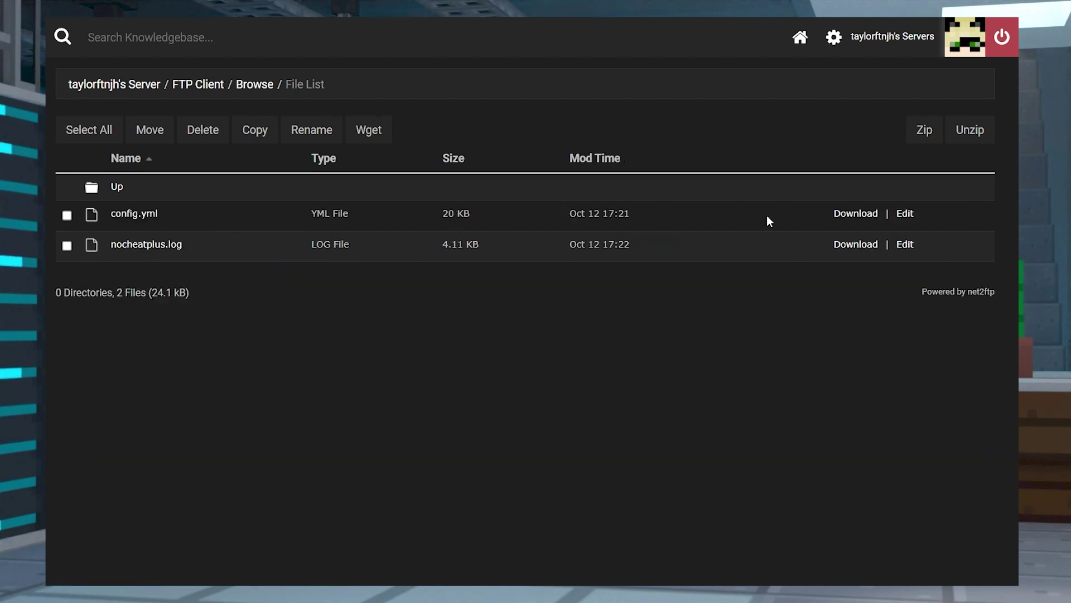
Open the NoCheatPlus config.yml, review its commands and notify lines, and save it.
click(905, 214)
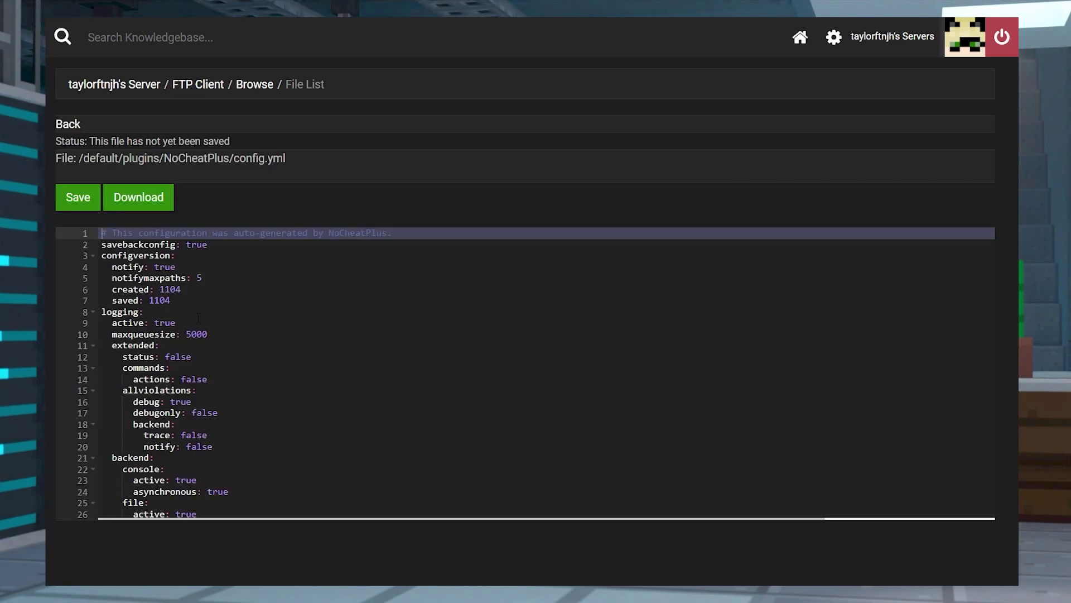
click(179, 369)
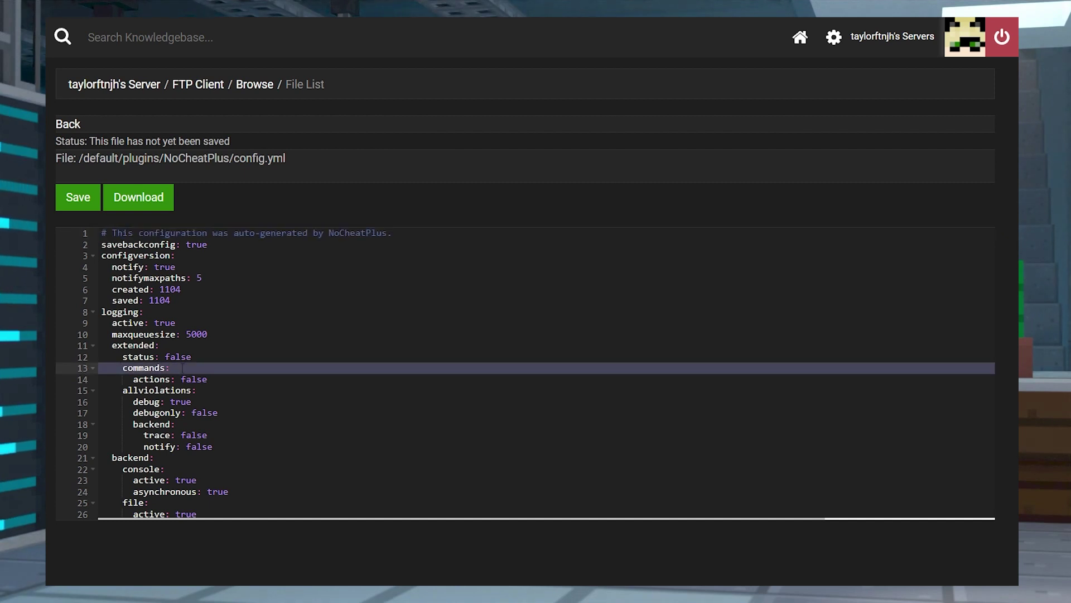
scroll(235, 414, down, 4)
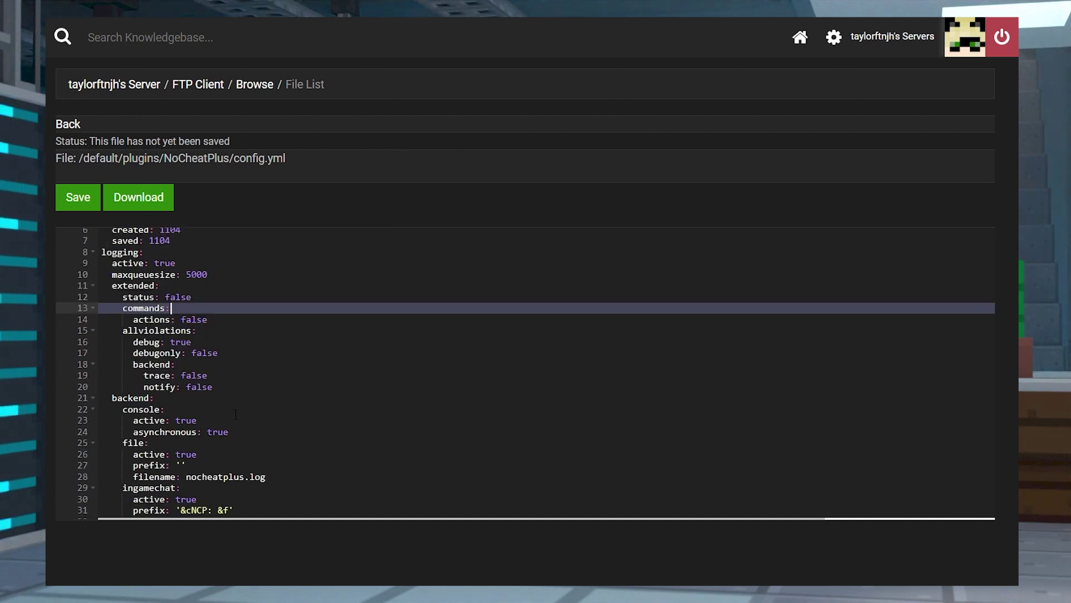
scroll(236, 413, down, 1)
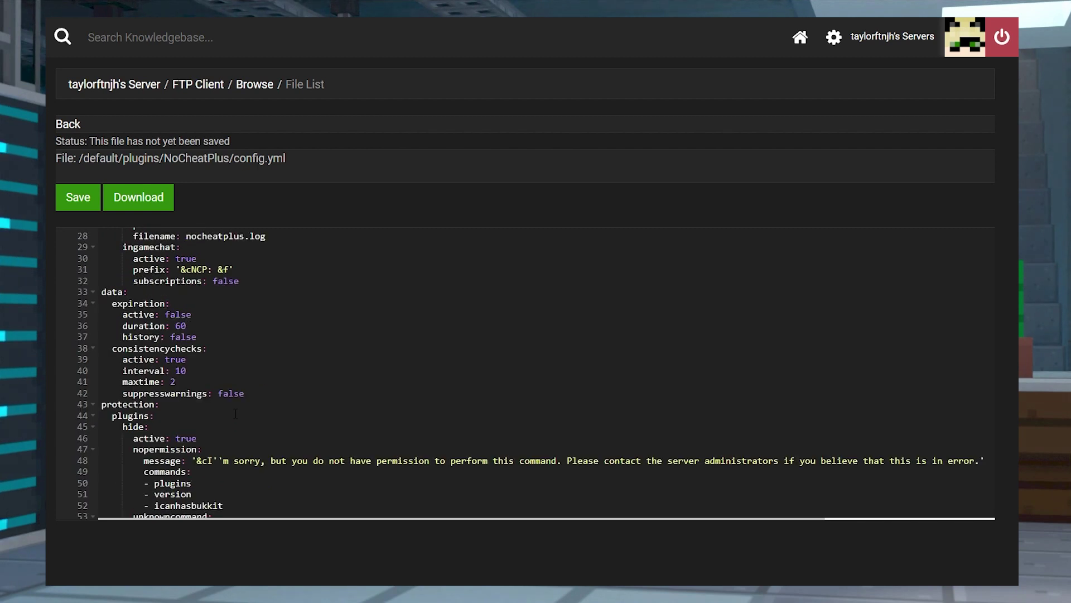
scroll(236, 414, up, 5)
click(180, 267)
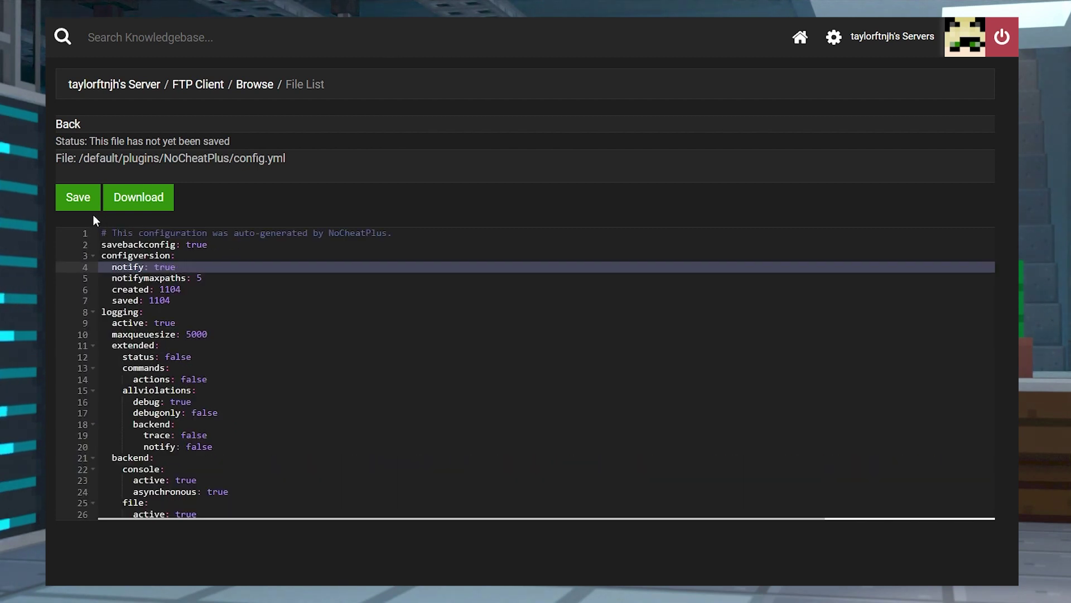
click(78, 197)
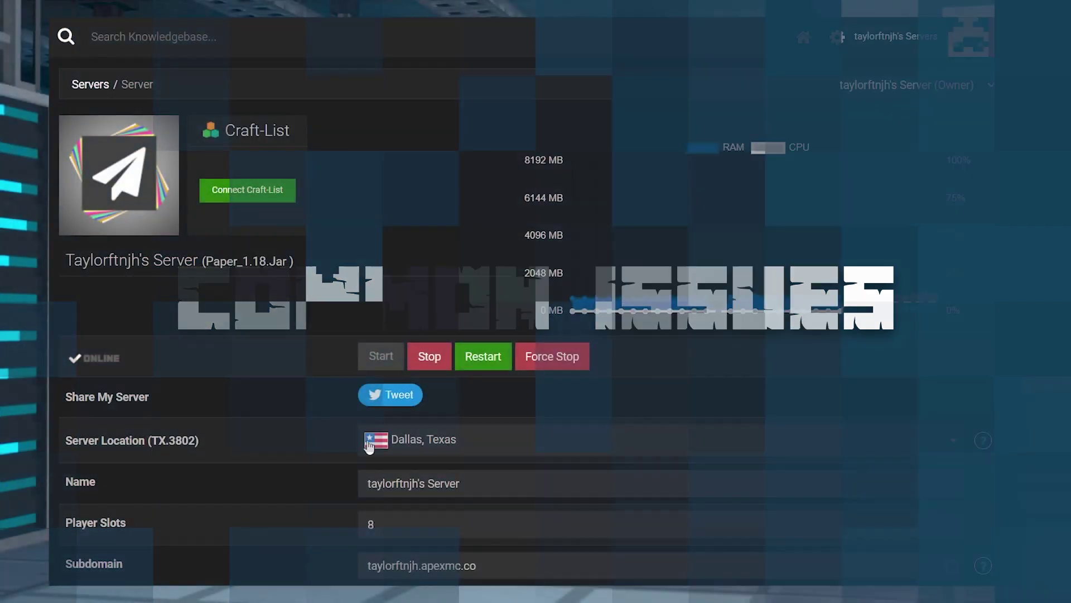
Open the Game File version list with Paper 1.18 selected, then open Minecraft chat.
scroll(277, 381, down, 4)
scroll(278, 382, down, 1)
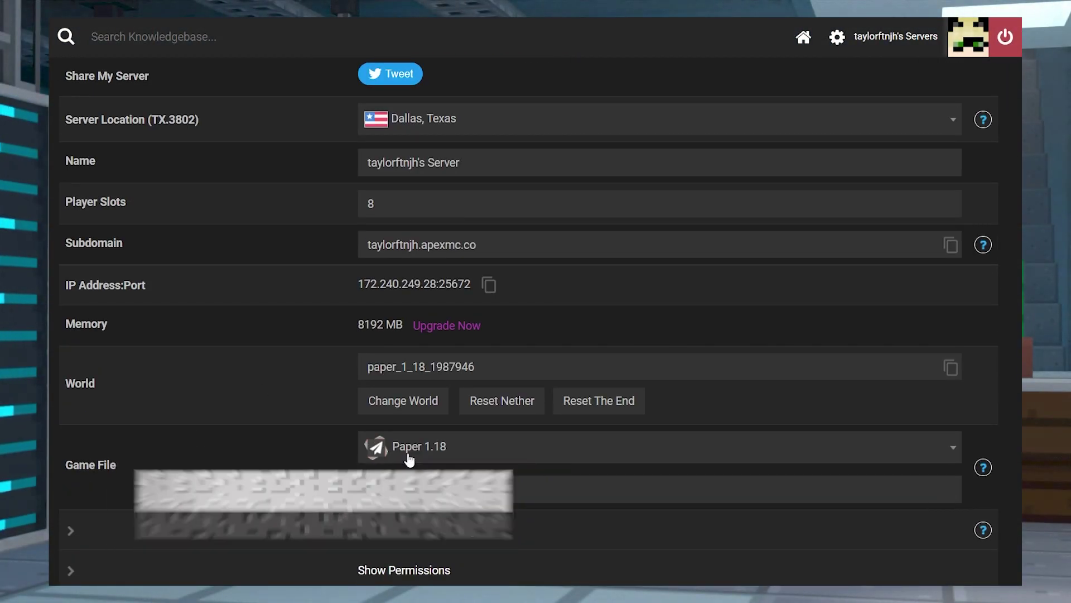
click(468, 458)
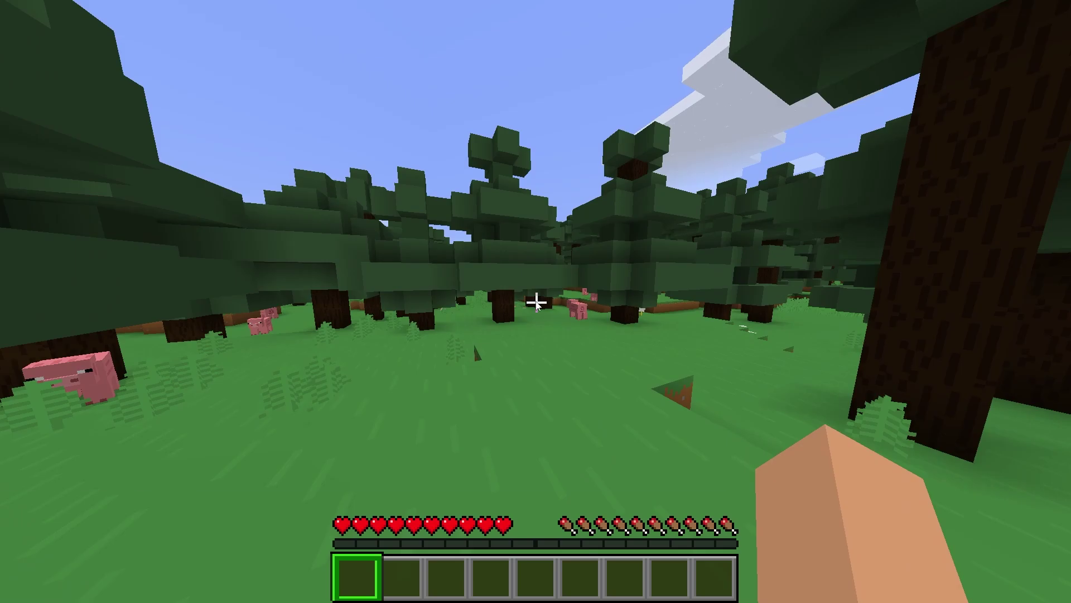
key(slash)
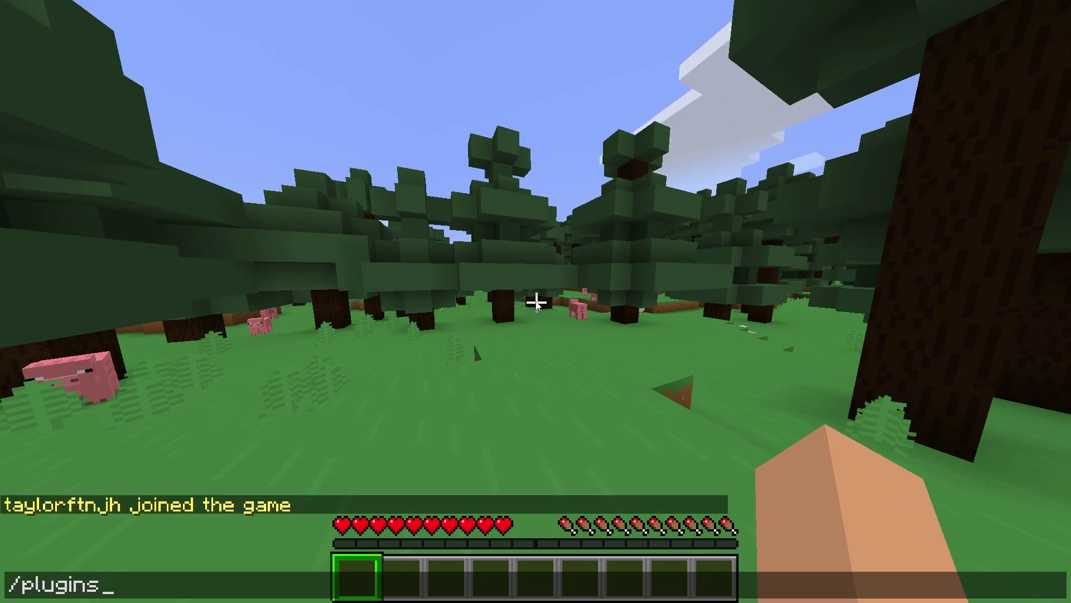
Run /plugins in Minecraft chat, which reports Plugins (0).
key(Return)
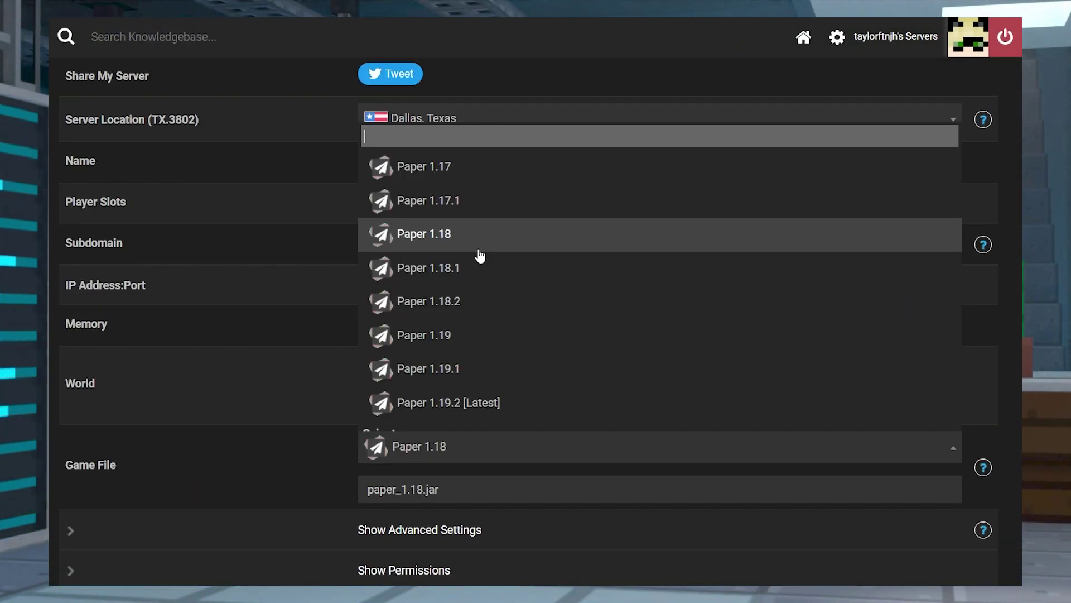
Choose Paper 1.12.2 from the Game File list as the server's game file.
scroll(487, 258, up, 2)
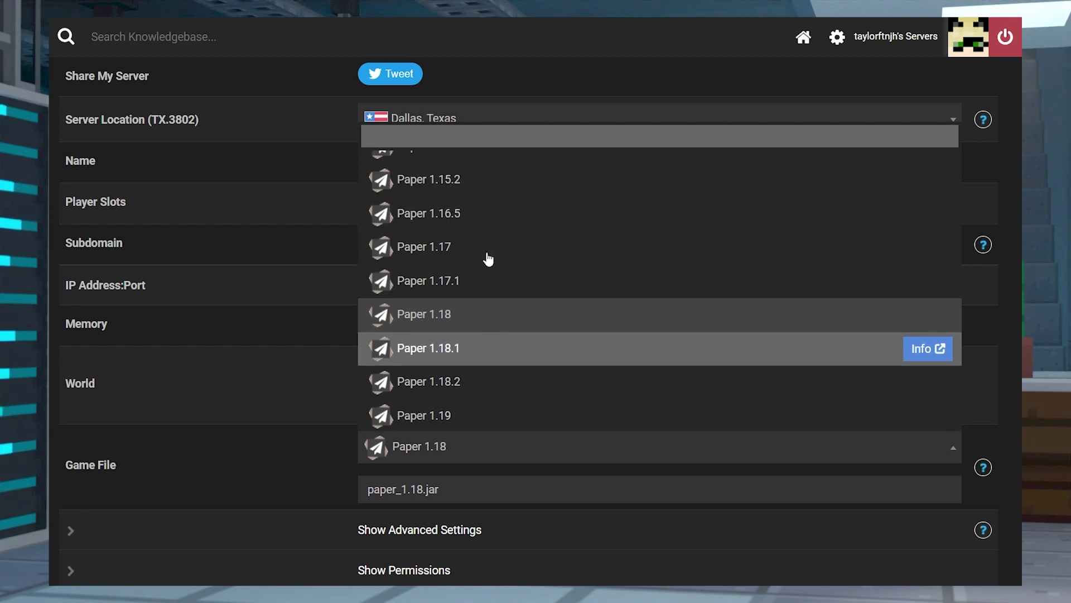
scroll(486, 257, up, 6)
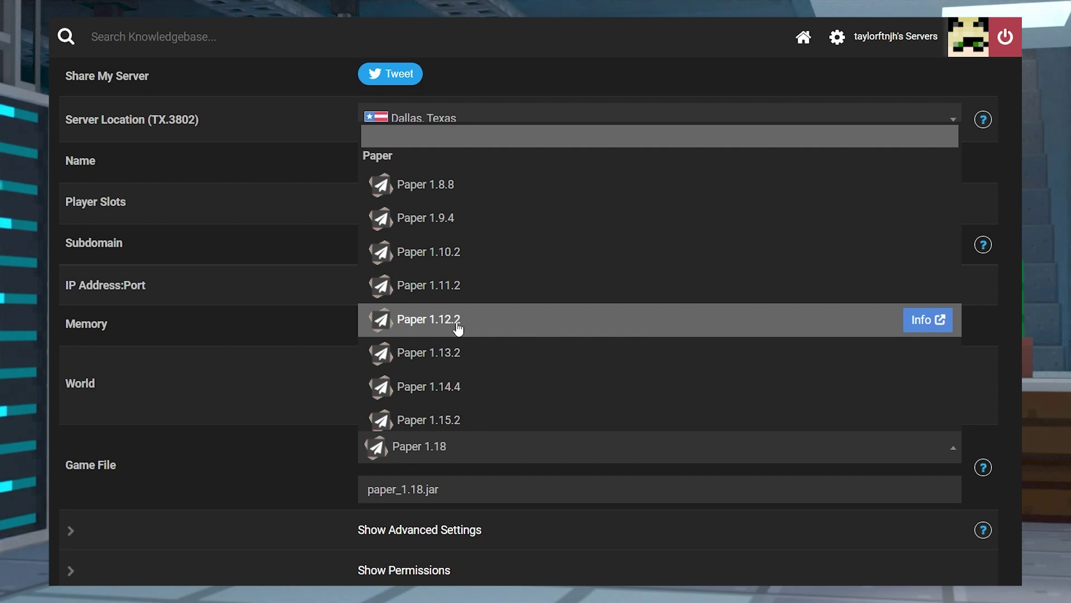
click(439, 329)
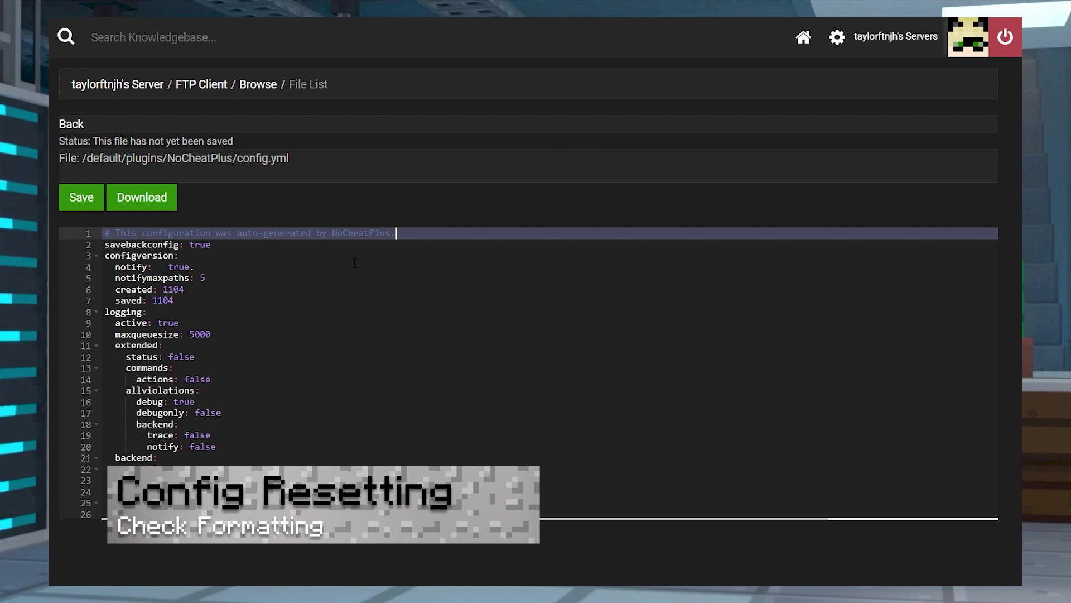
Set line 4 of config.yml to notify: true and save the file.
click(206, 268)
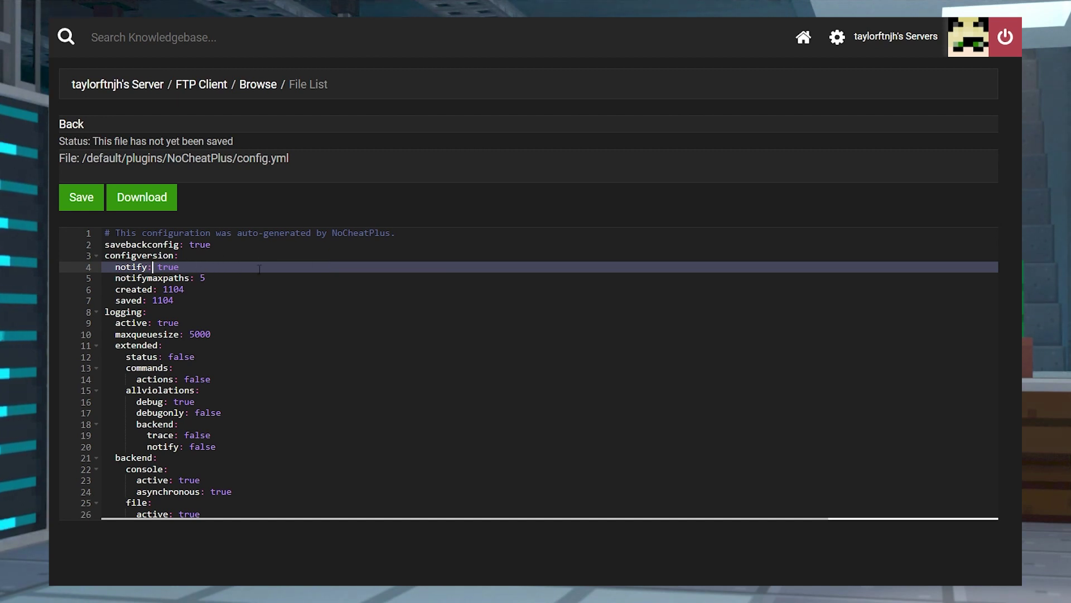
click(84, 196)
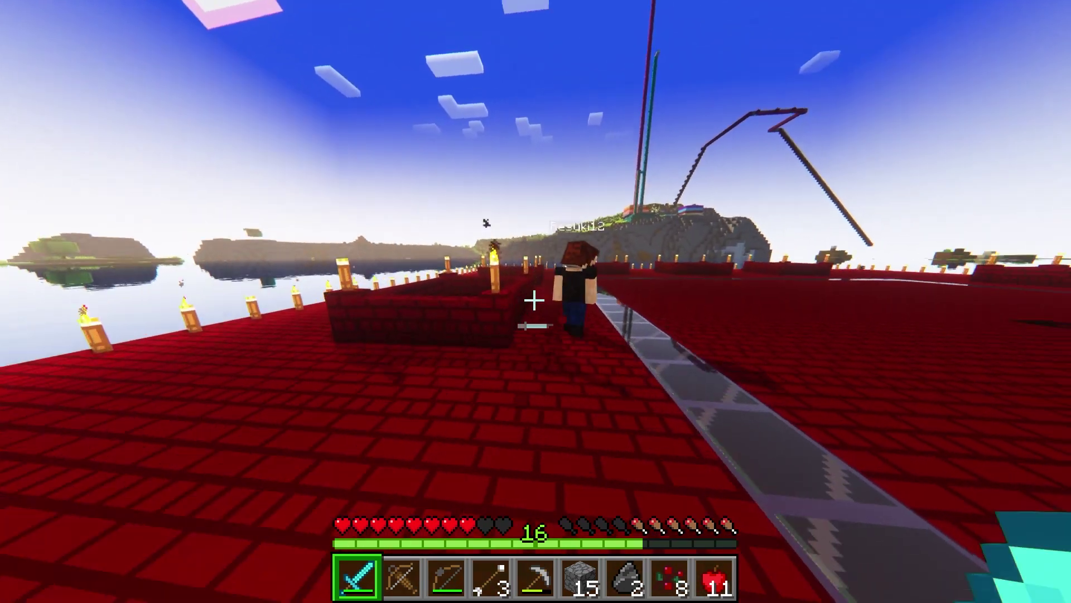
Strike the nearby player three times with the diamond sword.
click(535, 301)
click(534, 302)
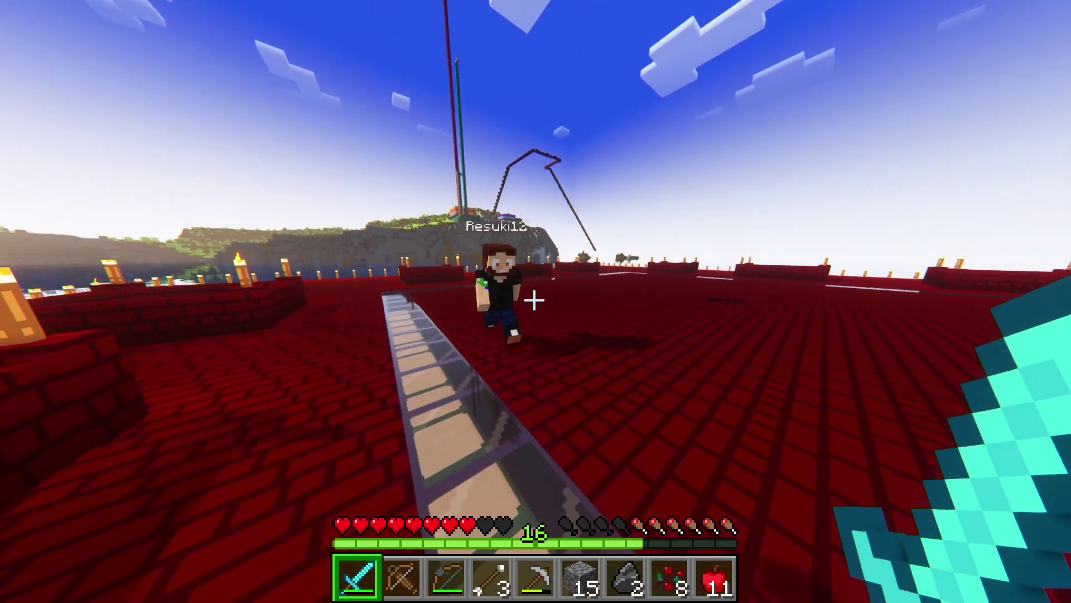
click(535, 301)
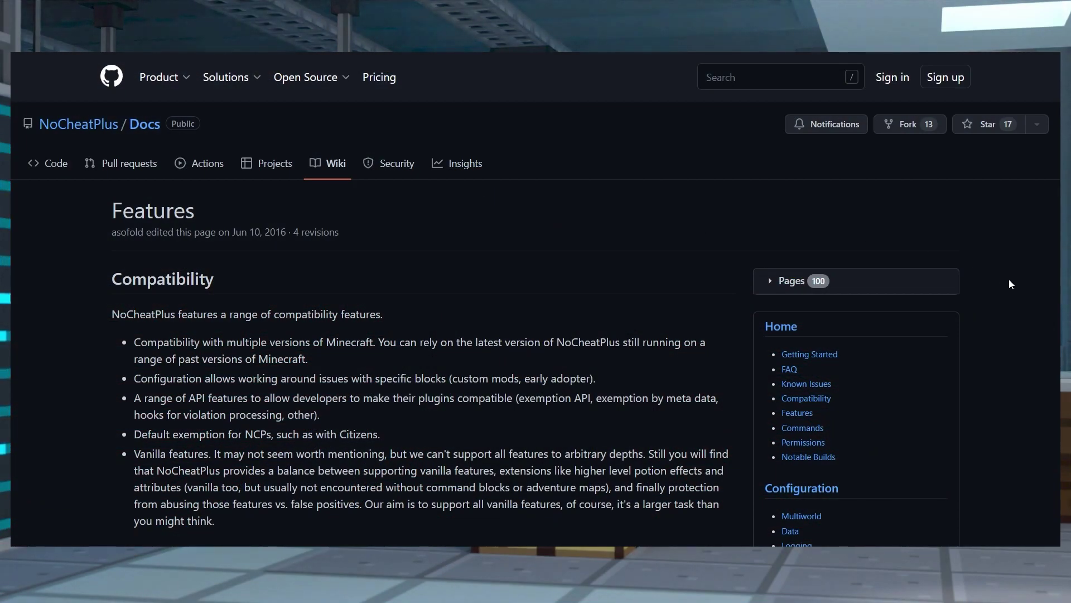
scroll(1008, 284, down, 4)
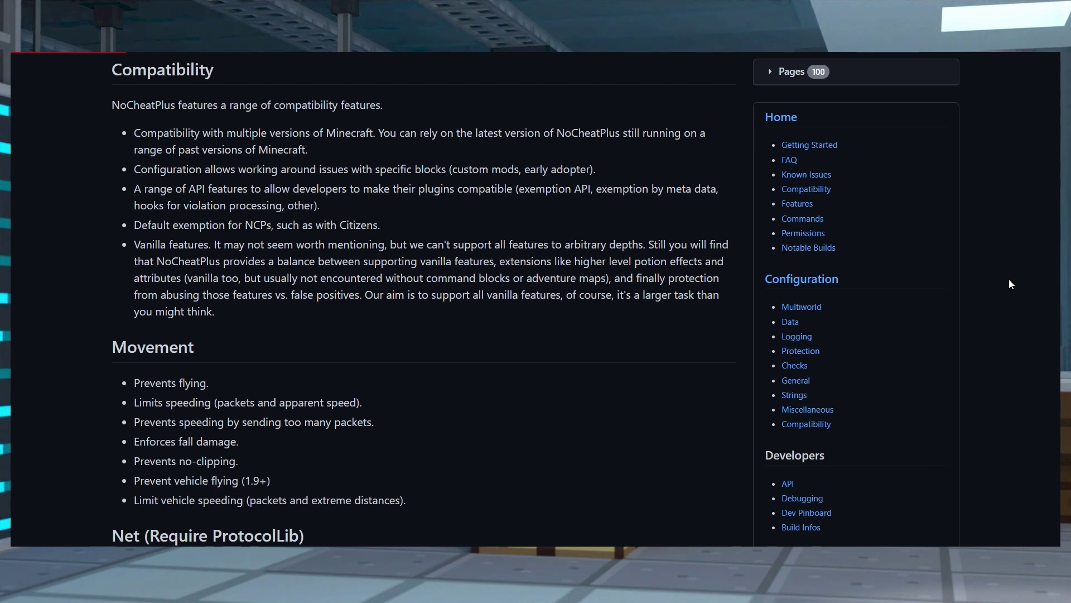
scroll(1010, 284, down, 4)
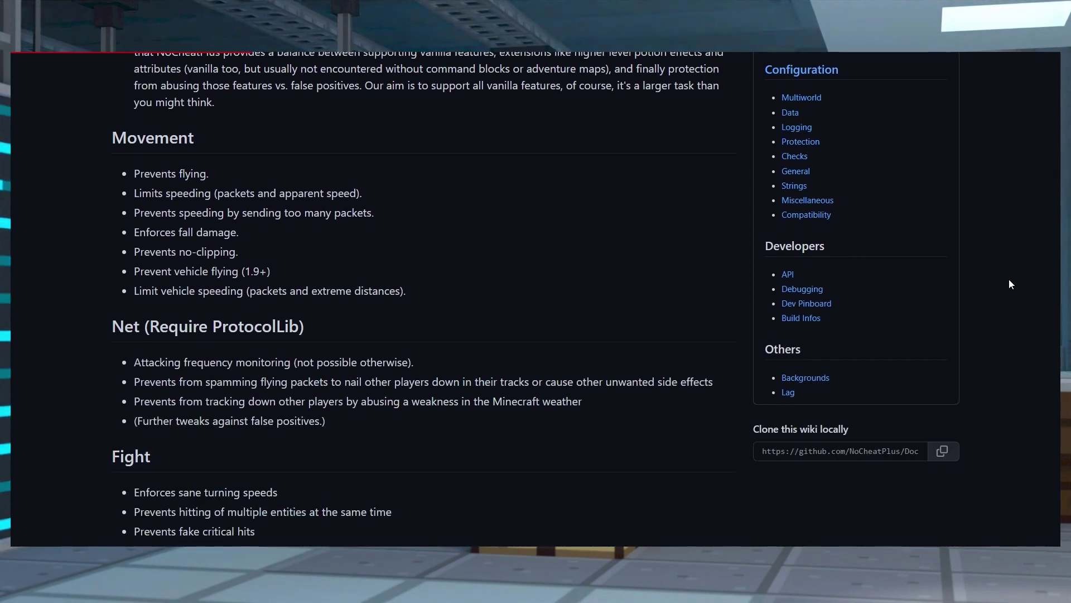
scroll(1010, 285, down, 4)
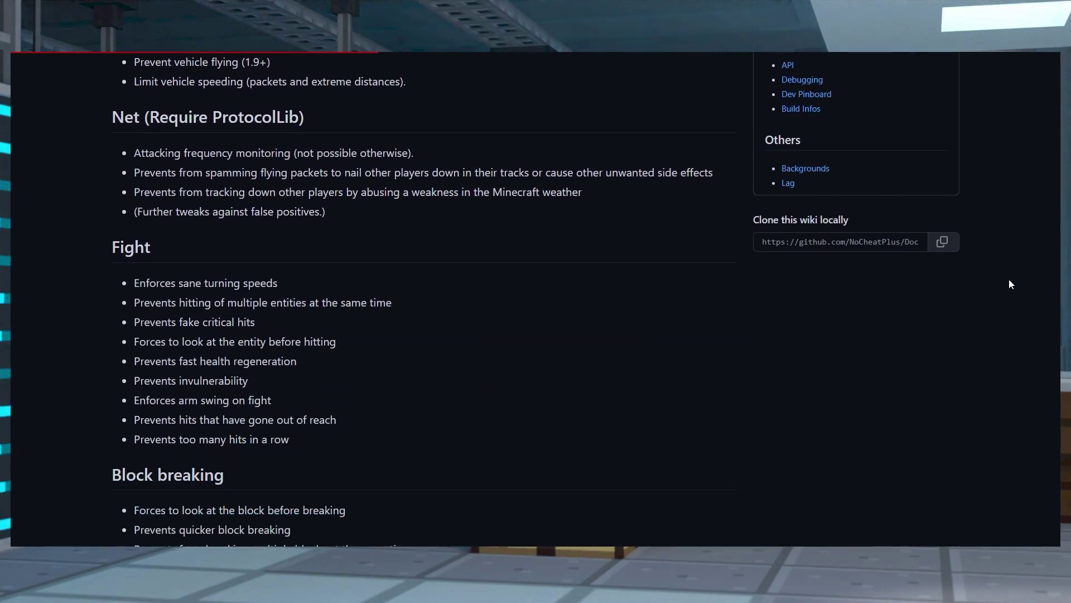